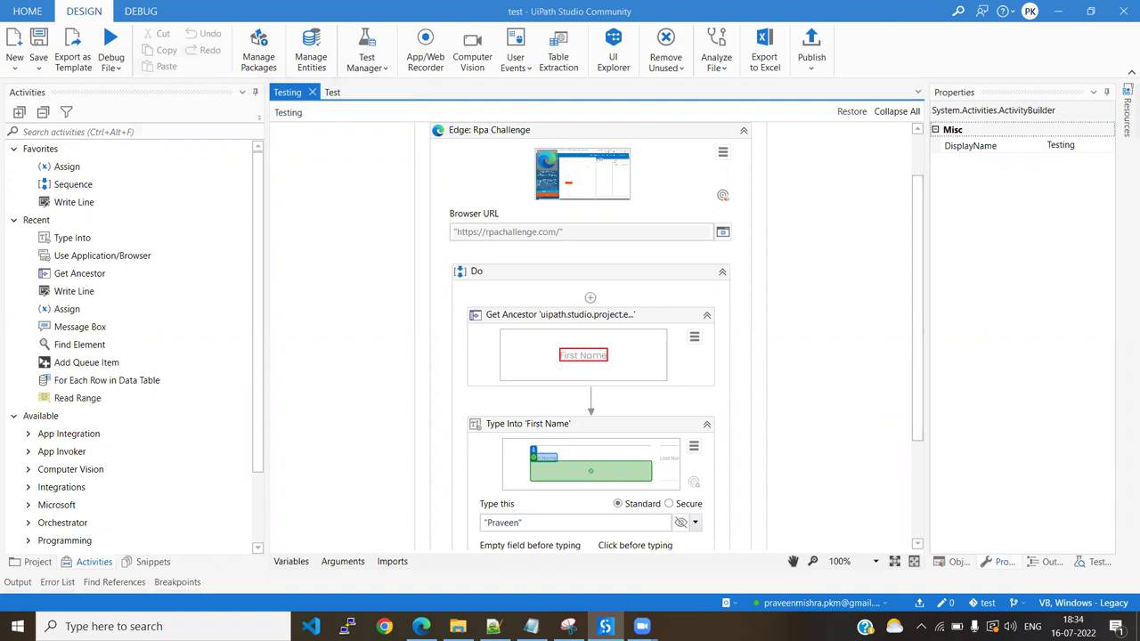
Debug the Testing workflow, then clear the First Name field on the RPA Challenge form
key("ctrl+F5")
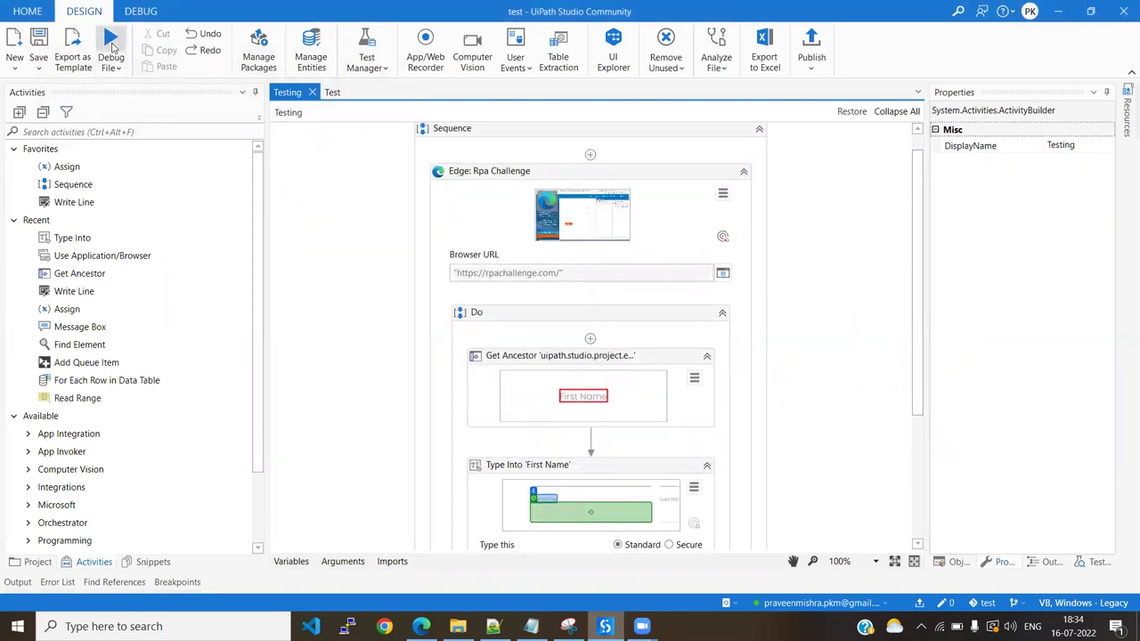
left_click(112, 47)
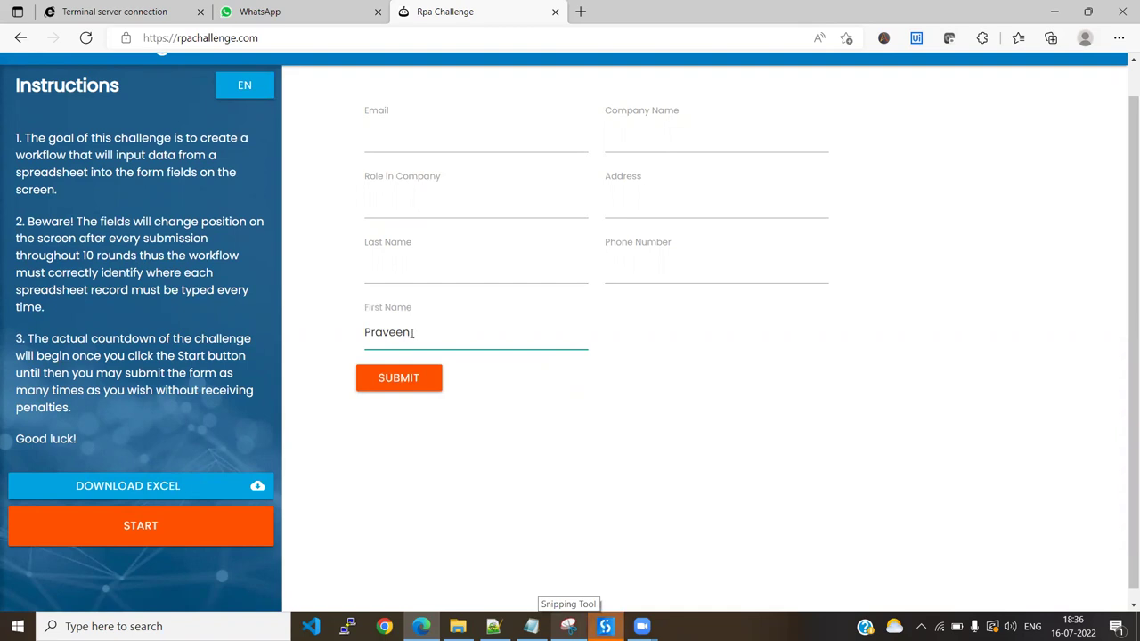
left_click_drag(415, 332, 329, 330)
key("BackSpace")
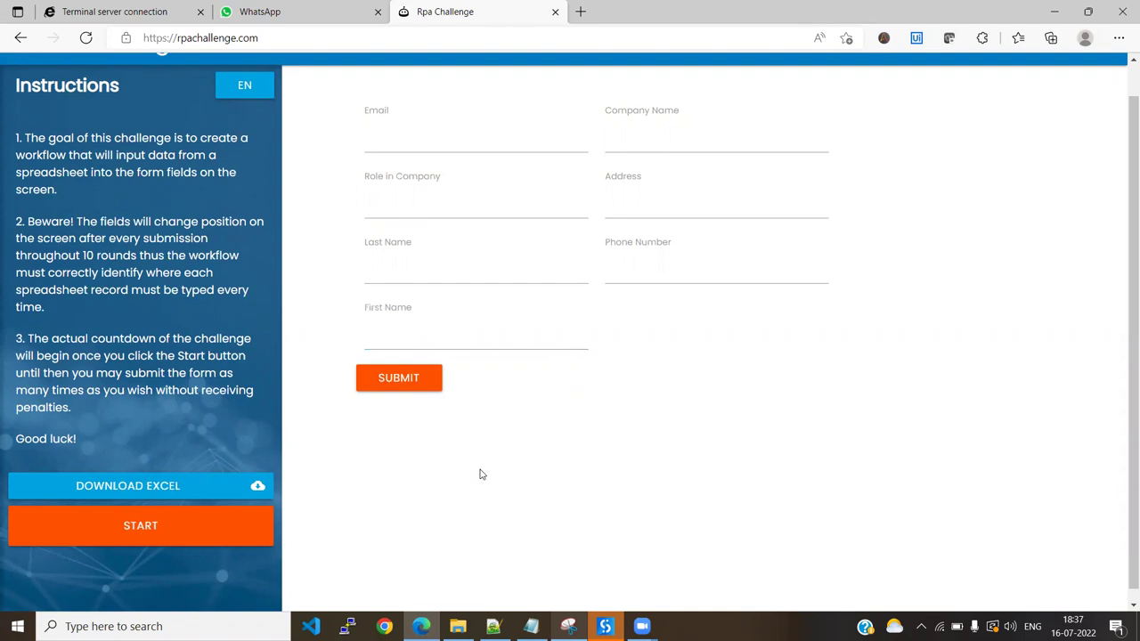
Make the RPA Challenge page editable by running javascript:document.body.contentEditable="True" in the browser's developer console
key("F12")
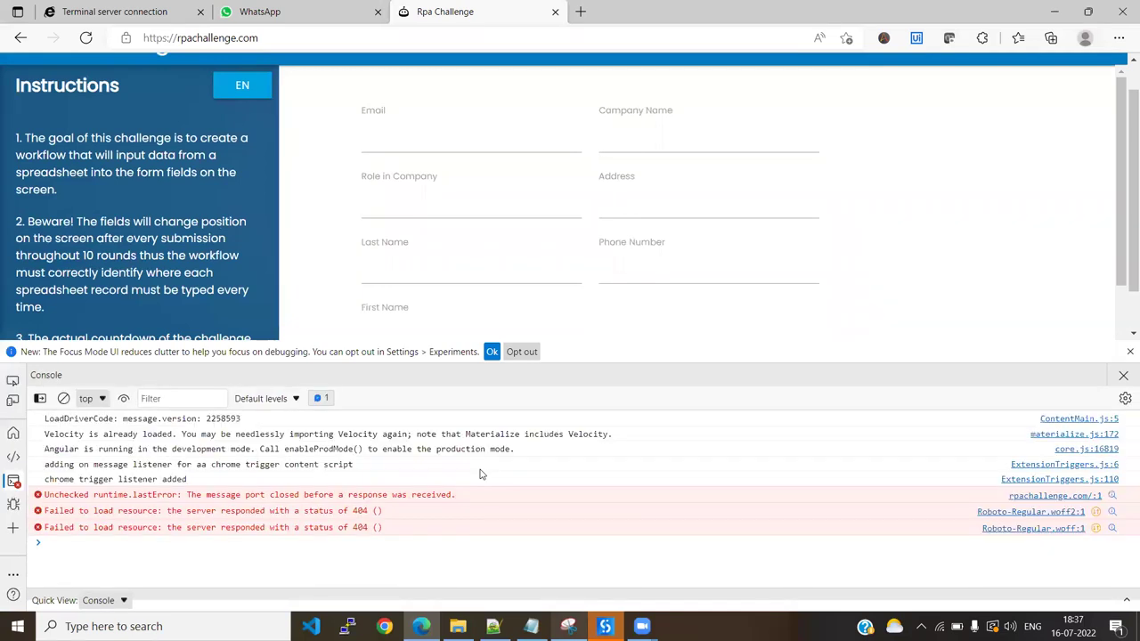
left_click(67, 542)
type("j")
key("Down")
key("Down")
key("Tab")
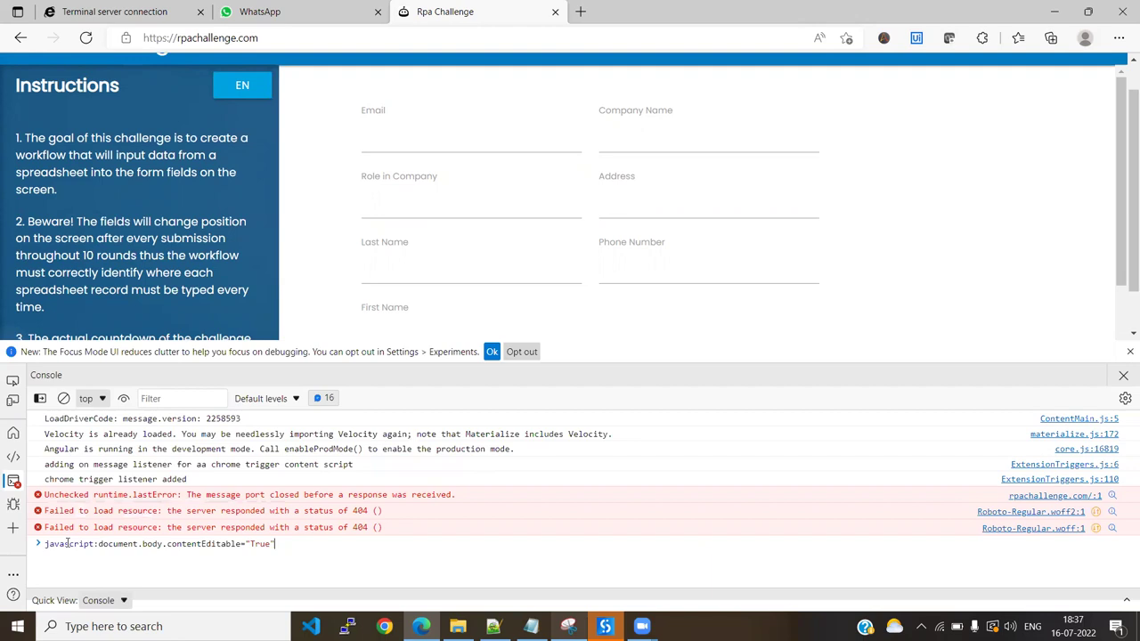
key("Return")
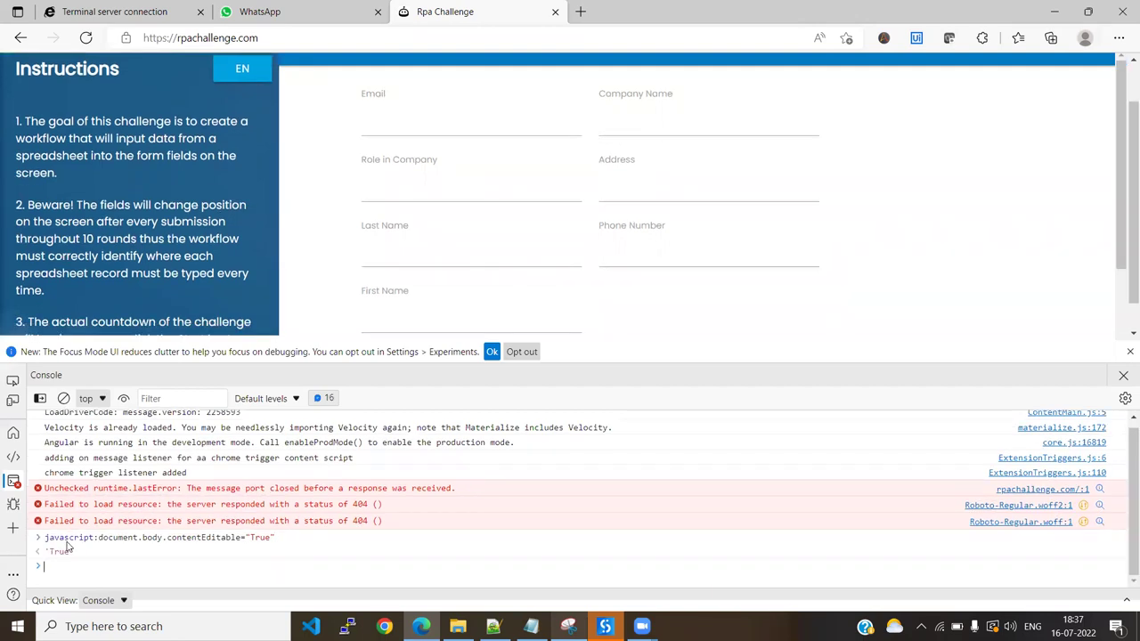
Close the developer console and replace "First" with "Full" in the First Name label
double_click(372, 292)
left_click(1125, 377)
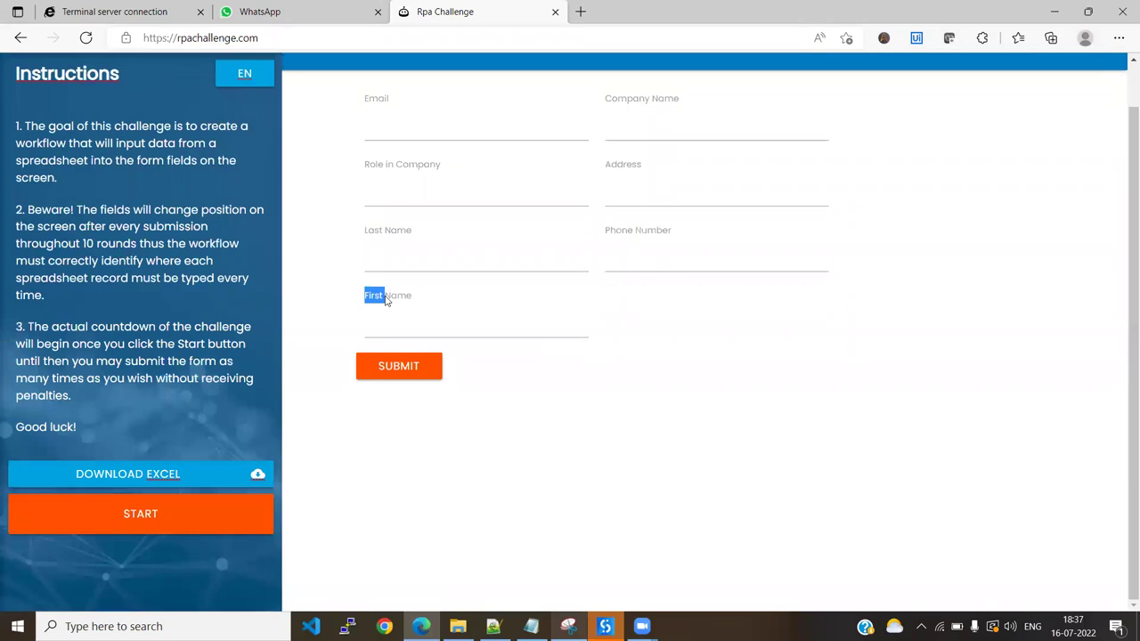
left_click(381, 297)
left_click_drag(381, 298, 378, 297)
key("BackSpace")
key("BackSpace")
key("BackSpace")
key("BackSpace")
key("BackSpace")
type("Full")
Switch to UiPath Studio, debug the Testing workflow against the relabelled form, review the Get Ancestor and Type Into activities, and stop debugging
key("alt+Tab")
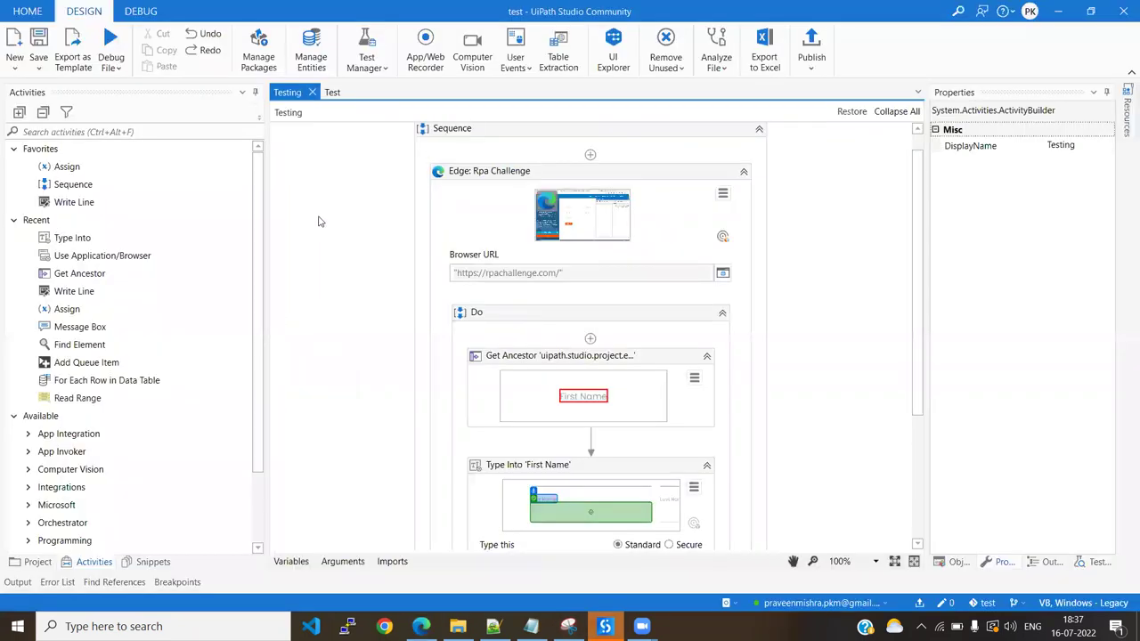
left_click(111, 46)
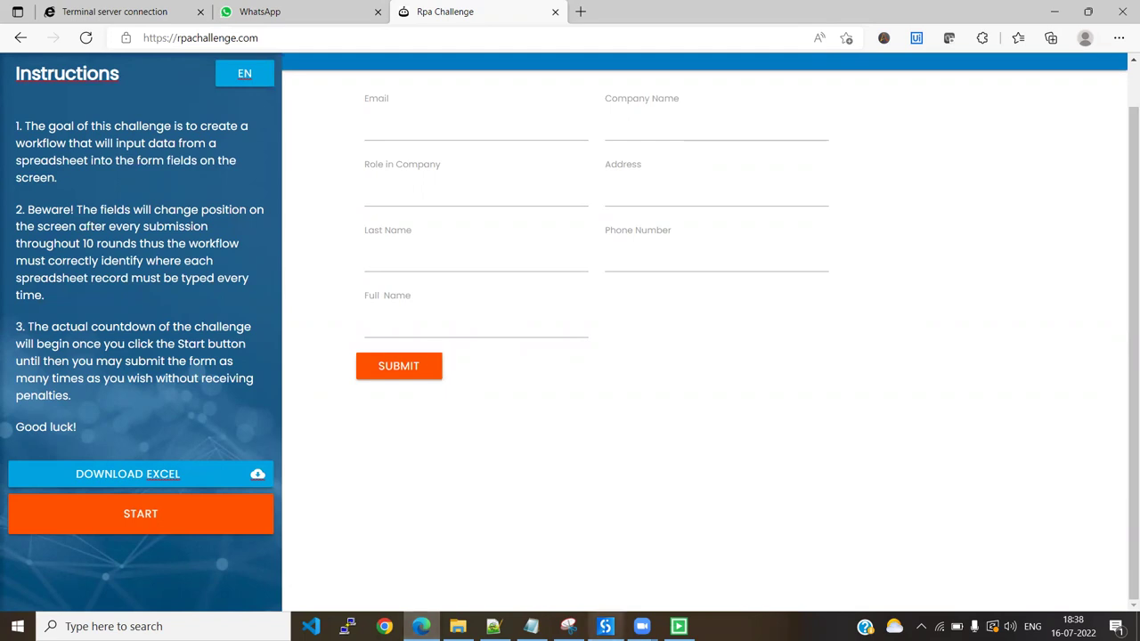
left_click(605, 626)
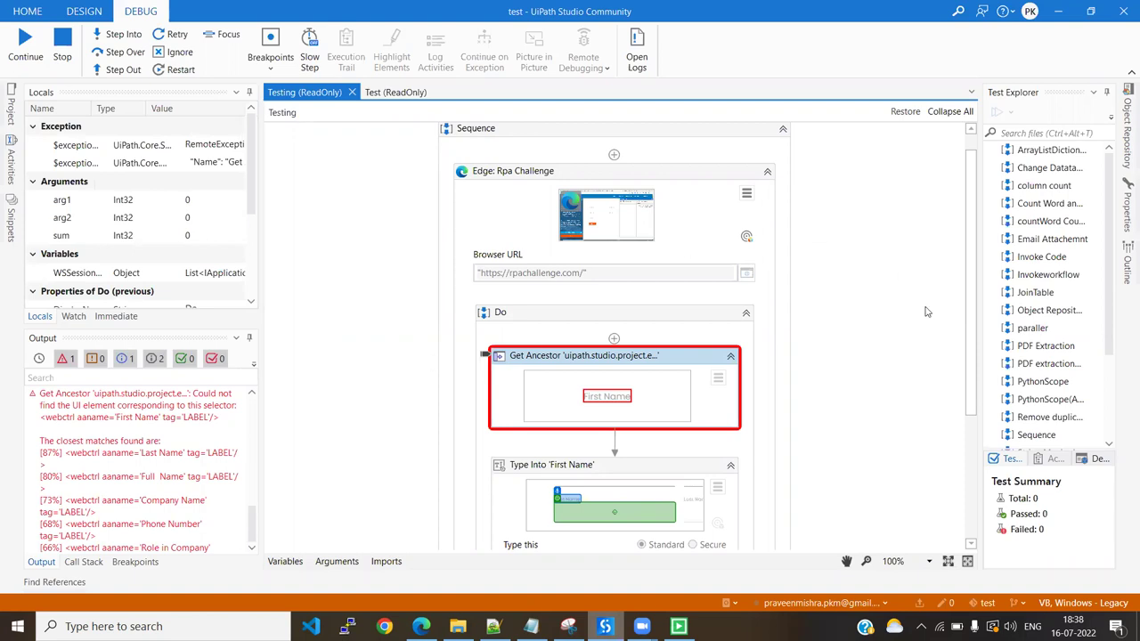
scroll(974, 389, "down", 2)
scroll(974, 389, "down", 2)
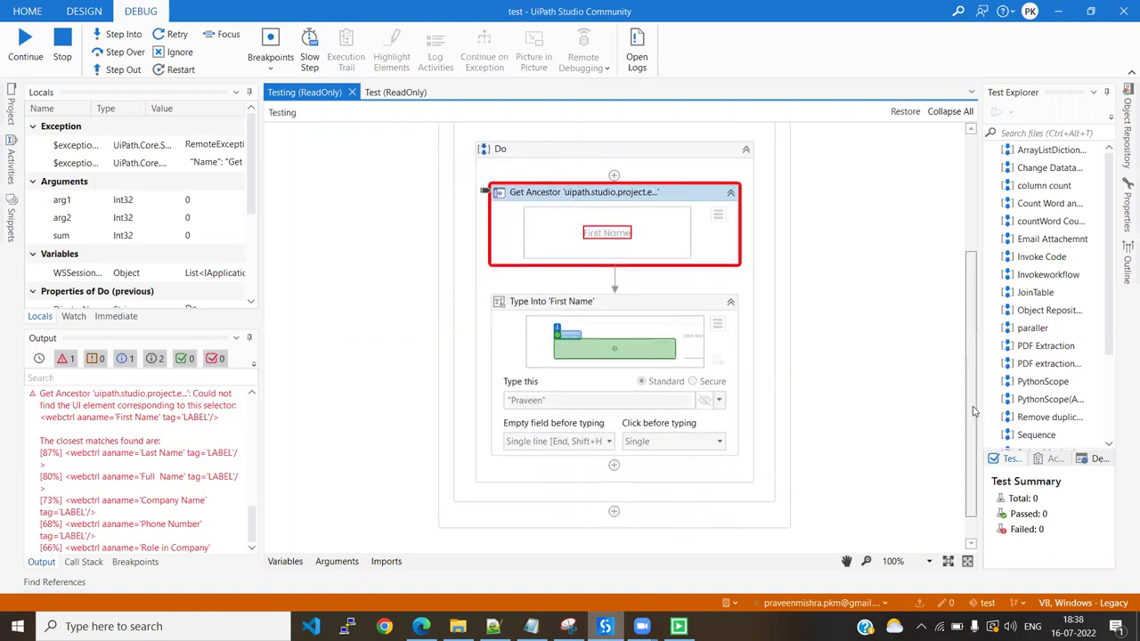
scroll(973, 412, "up", 3)
scroll(968, 347, "down", 2)
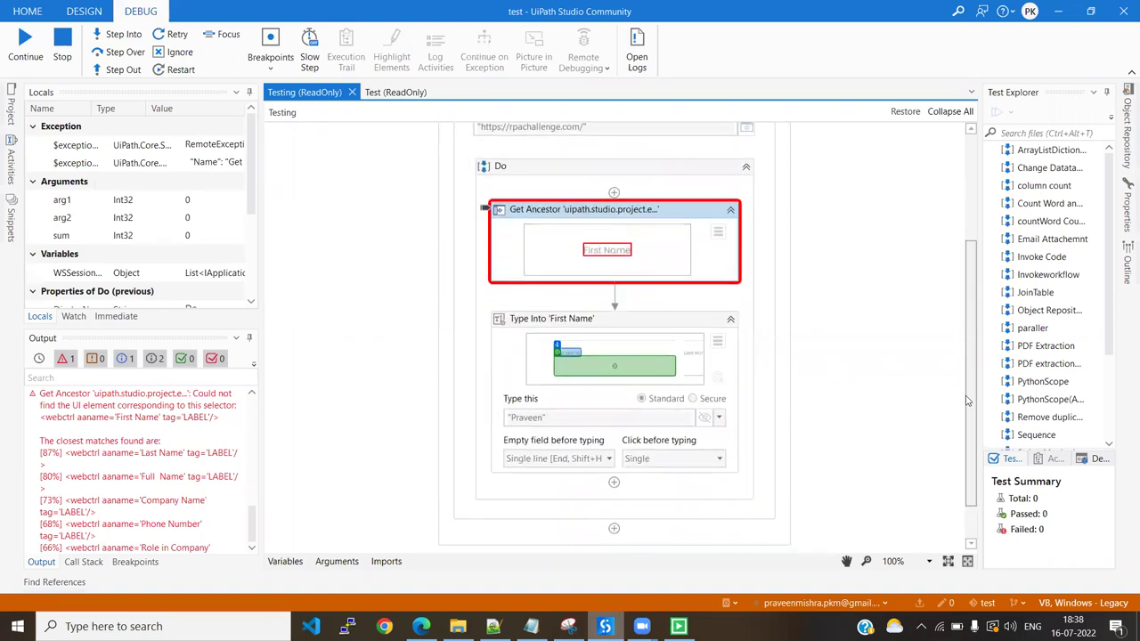
scroll(964, 374, "up", 1)
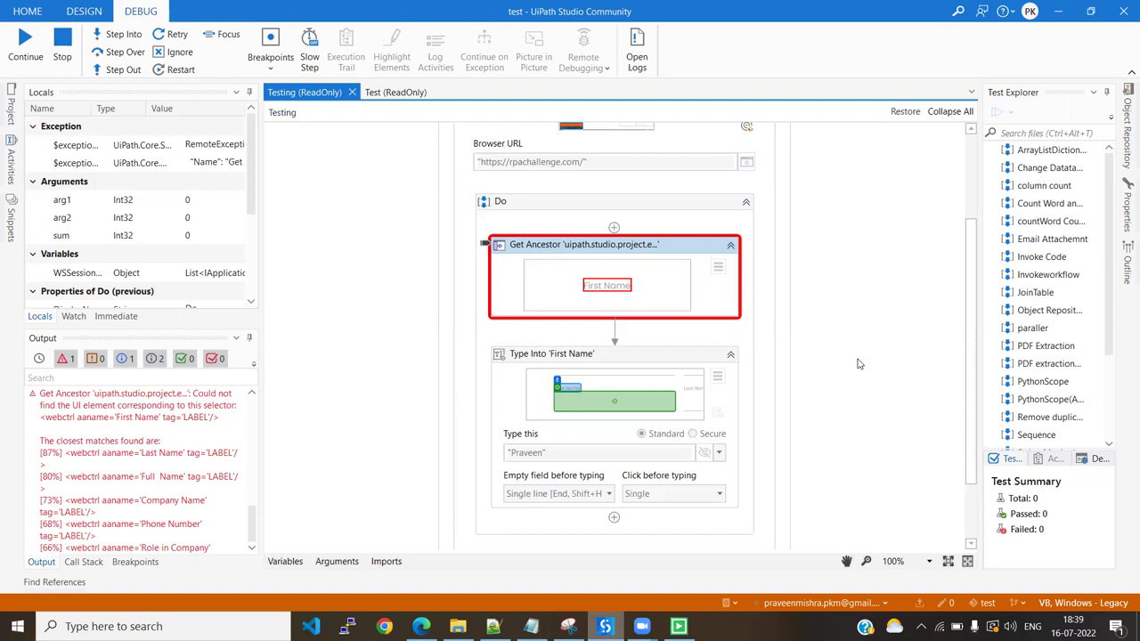
left_click(64, 55)
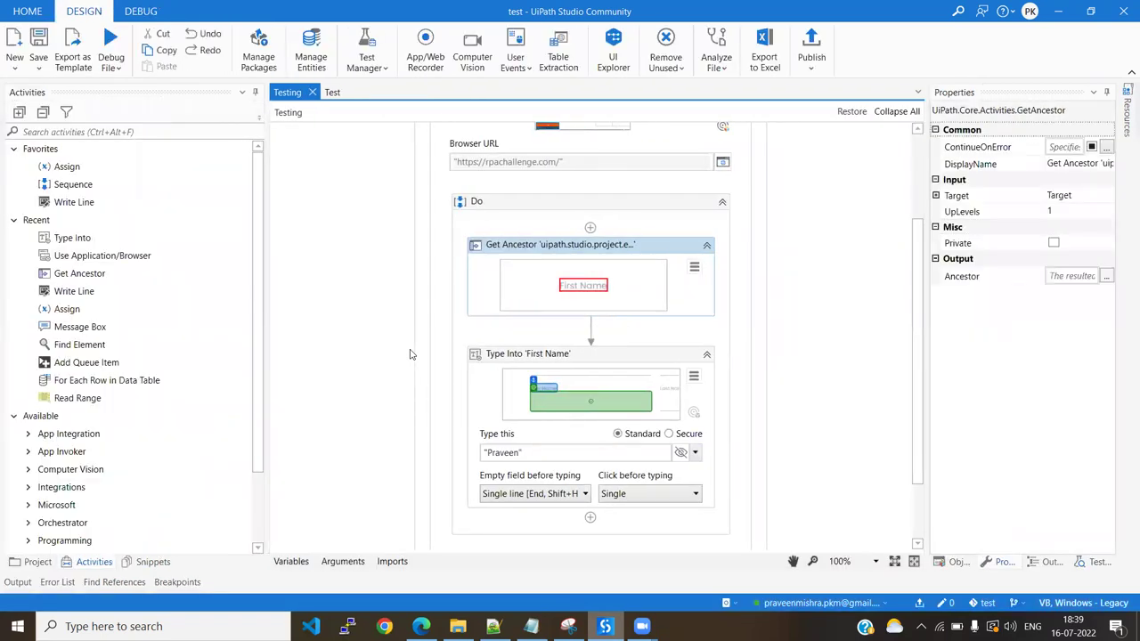
Enable Use Modern for new projects in the Design settings and return to the workflow
key("ctrl+F5")
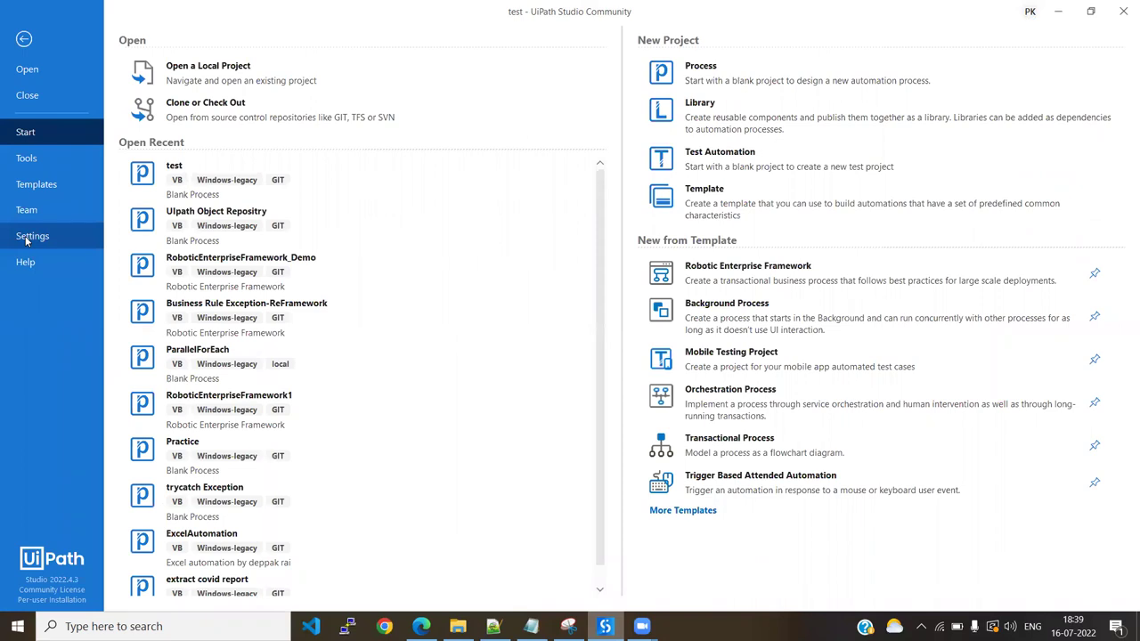
left_click(32, 237)
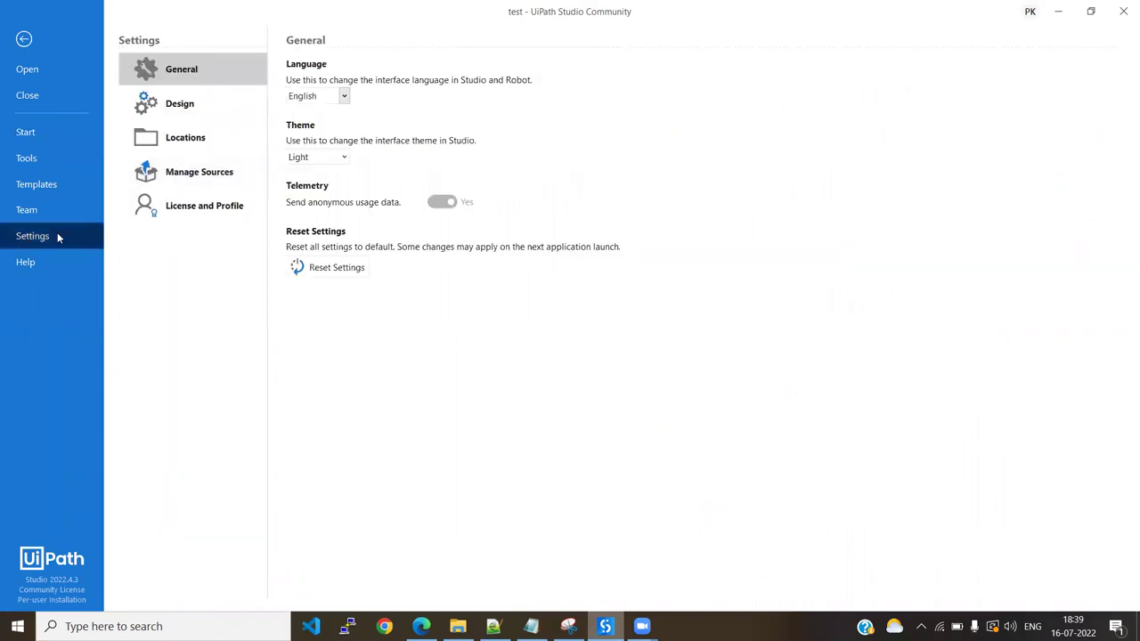
left_click(187, 105)
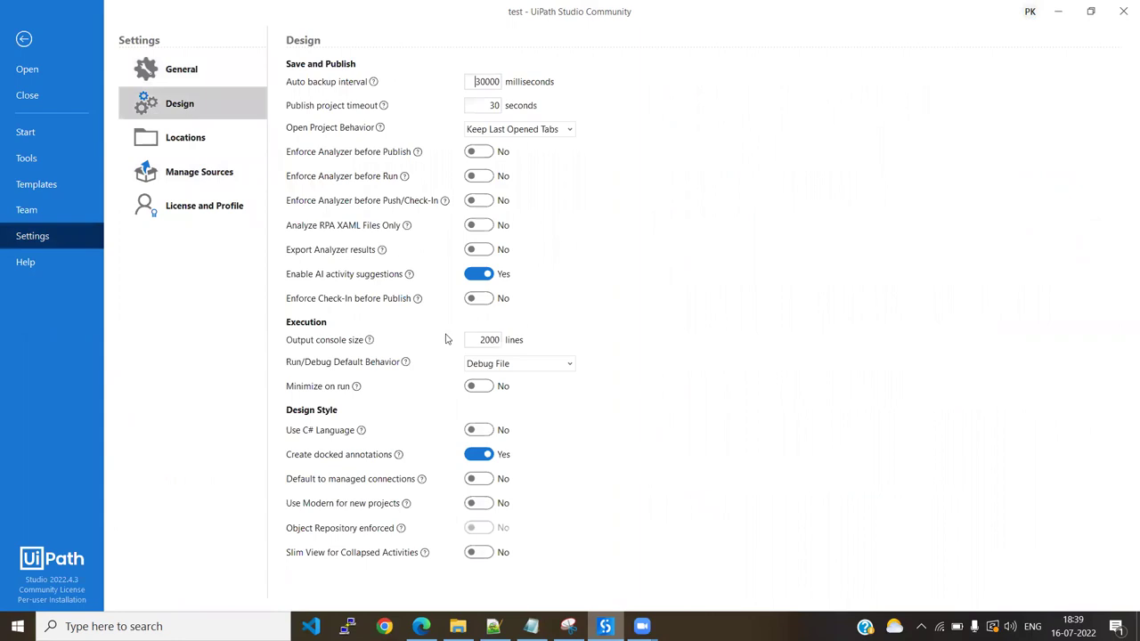
left_click(479, 504)
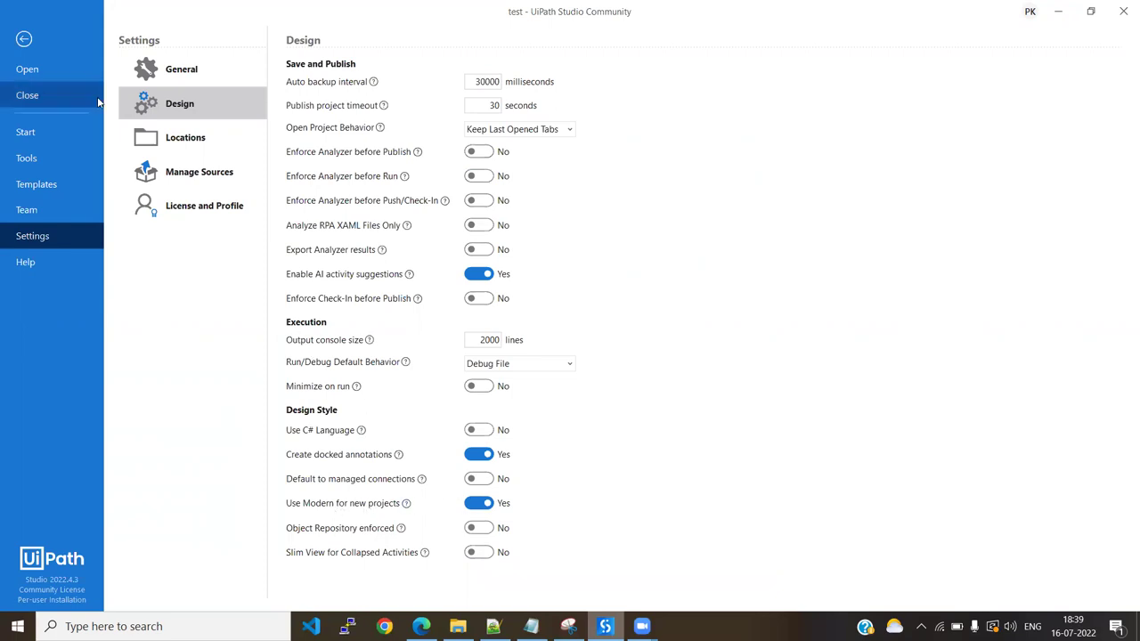
left_click(24, 40)
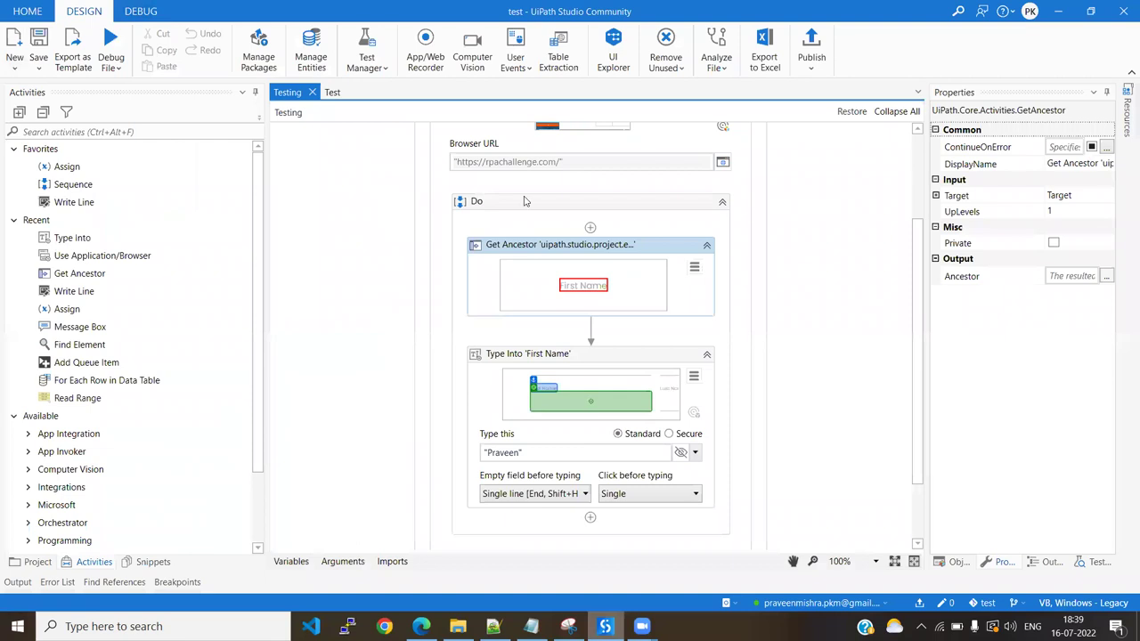
Open the Test workflow, reload the RPA Challenge page in Edge, and return to UiPath Studio
left_click(332, 93)
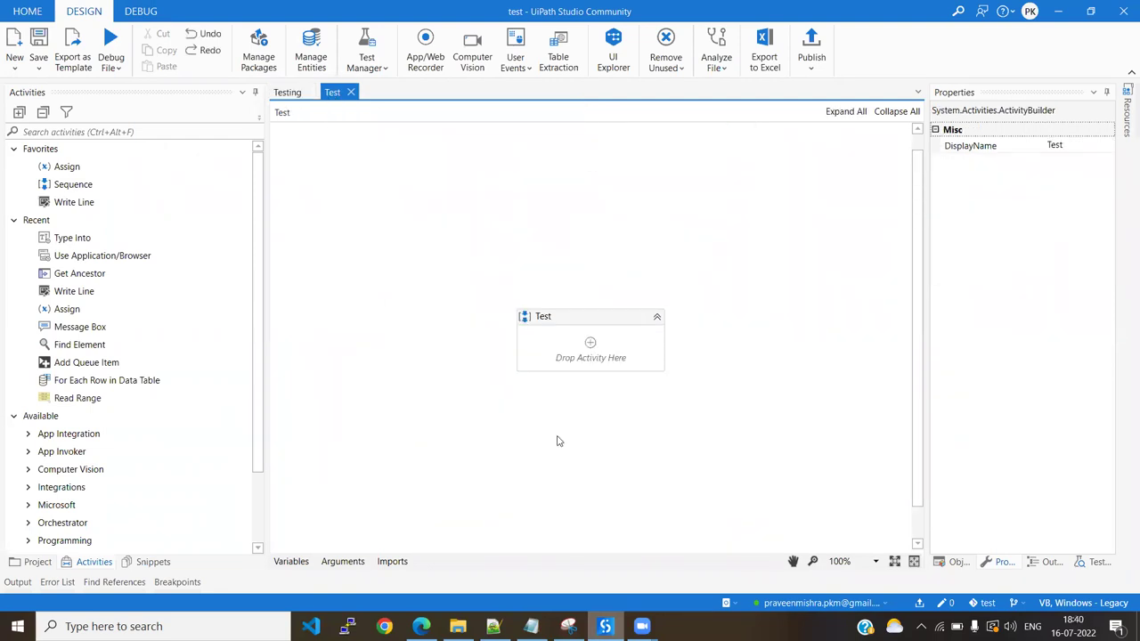
key("alt+Tab")
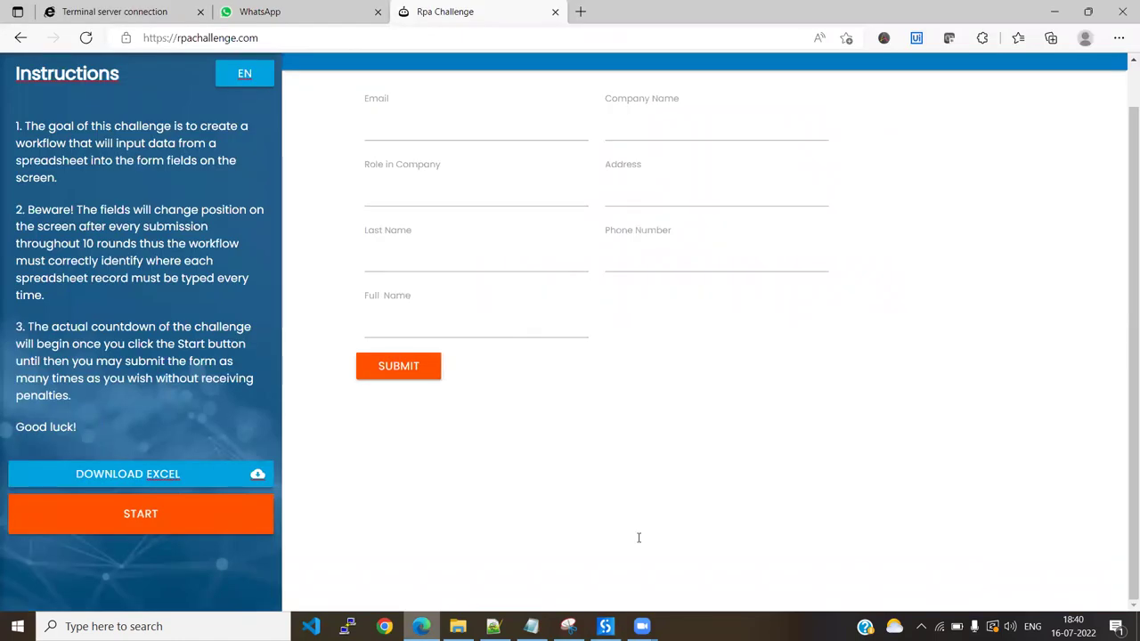
left_click(440, 33)
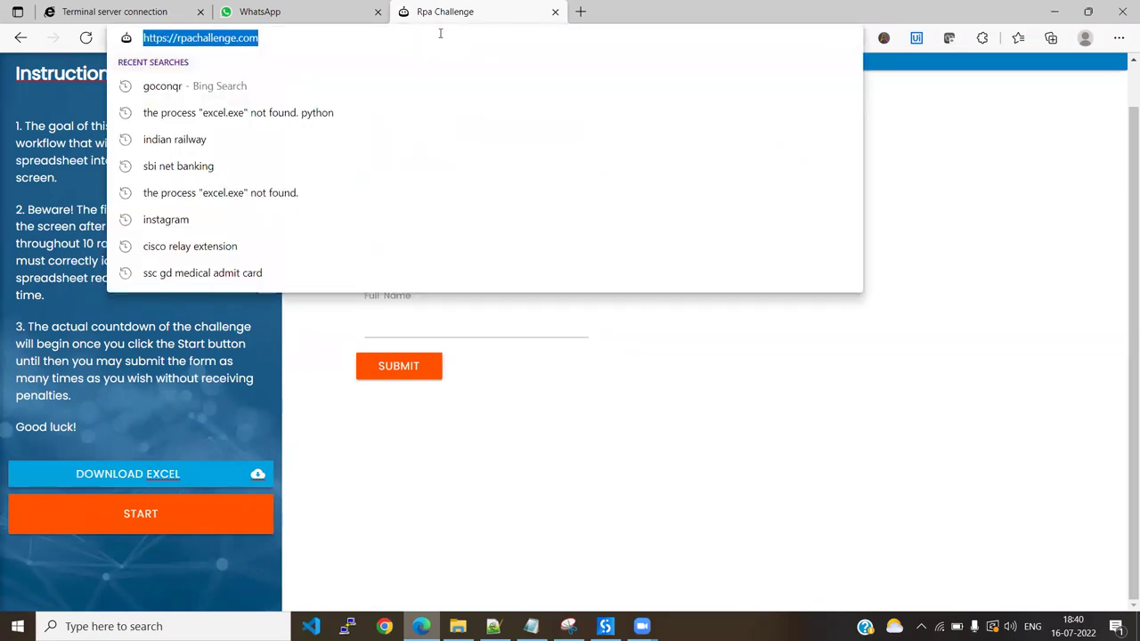
key("Return")
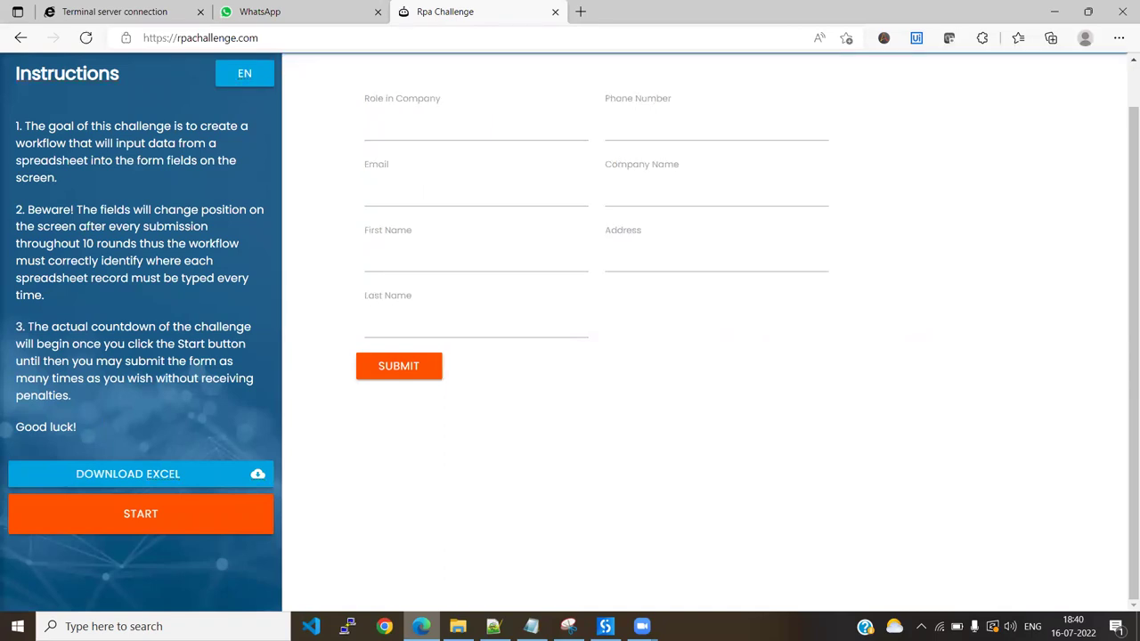
key("alt+Tab")
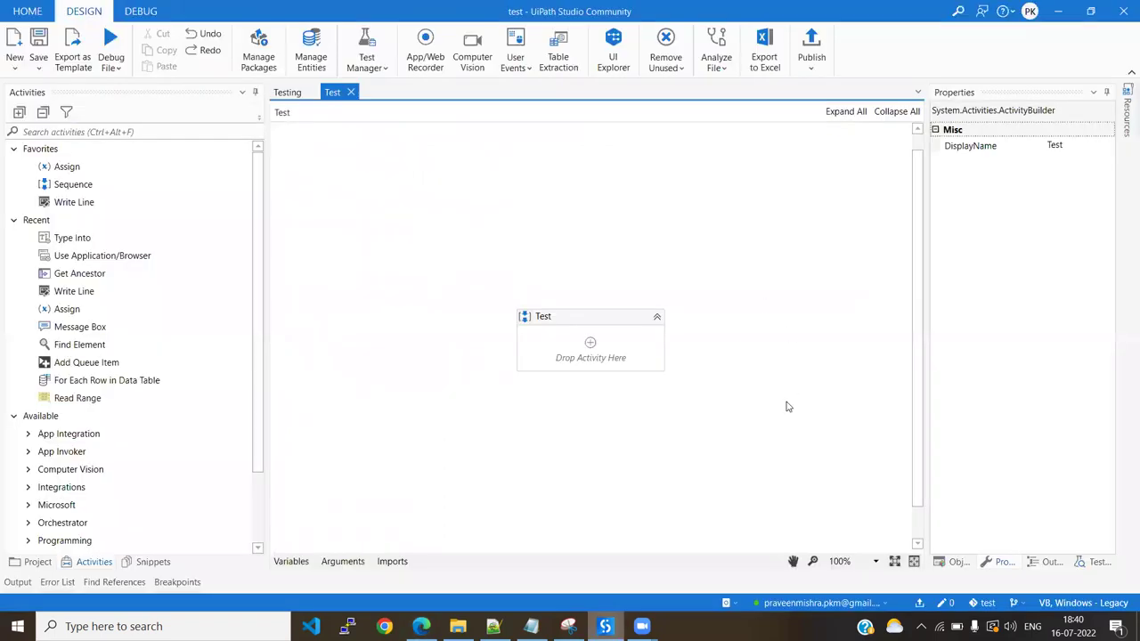
Open the Capture Elements window from the Object Repository and move it clear of the form fields
left_click(953, 561)
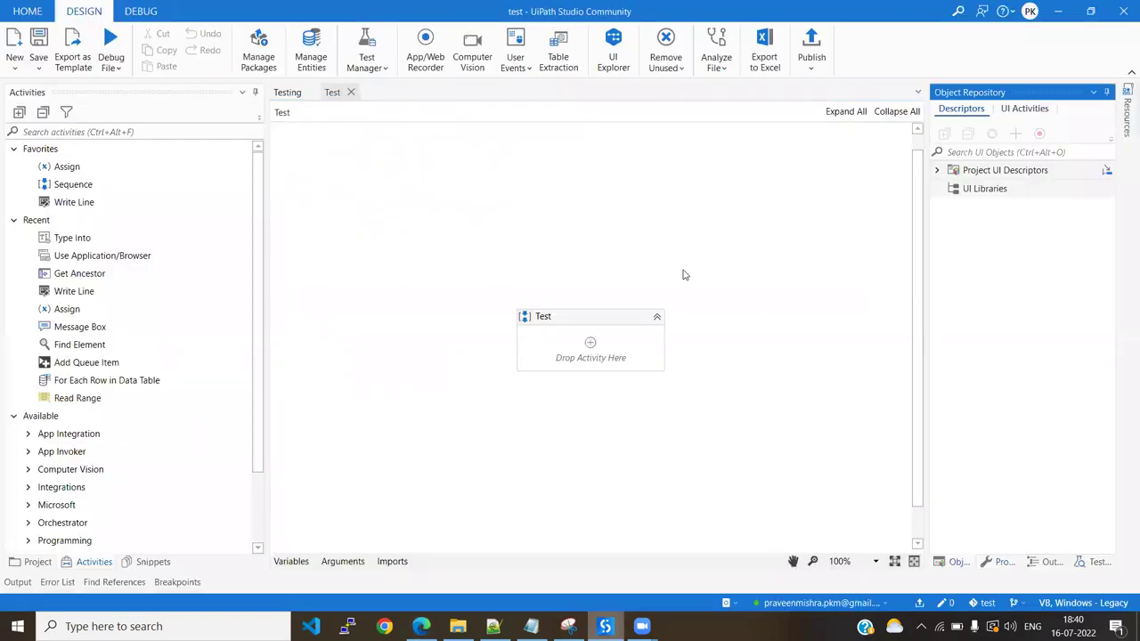
left_click(1005, 173)
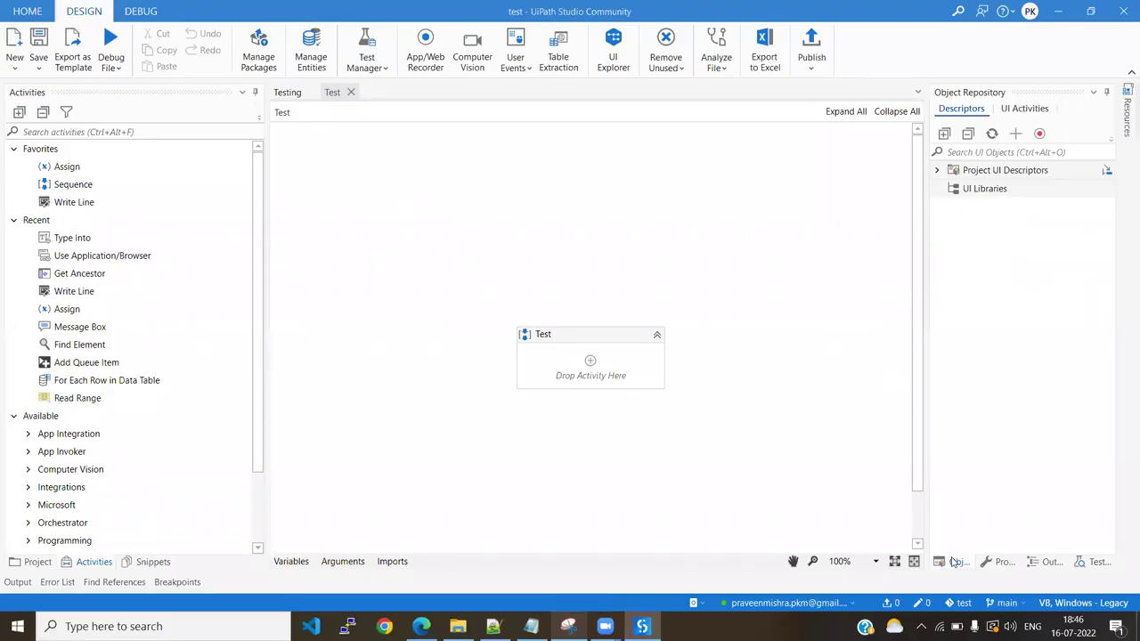
left_click(1038, 135)
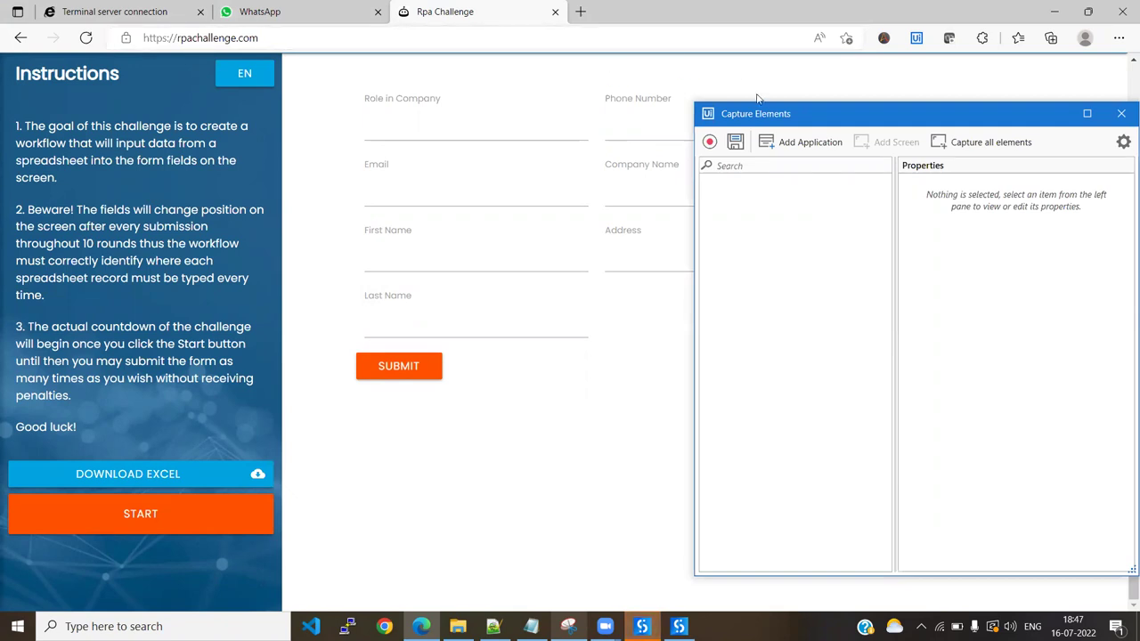
left_click(778, 113)
left_click_drag(779, 112, 824, 88)
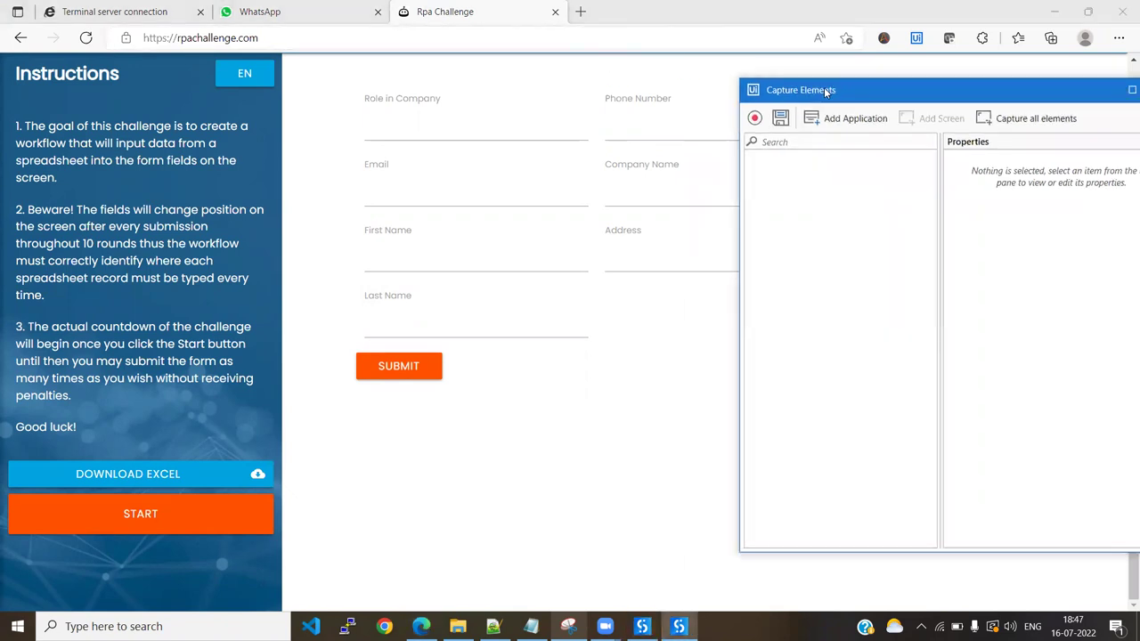
Start recording elements and indicate the RPA Challenge page in Edge as the application and screen
left_click(754, 120)
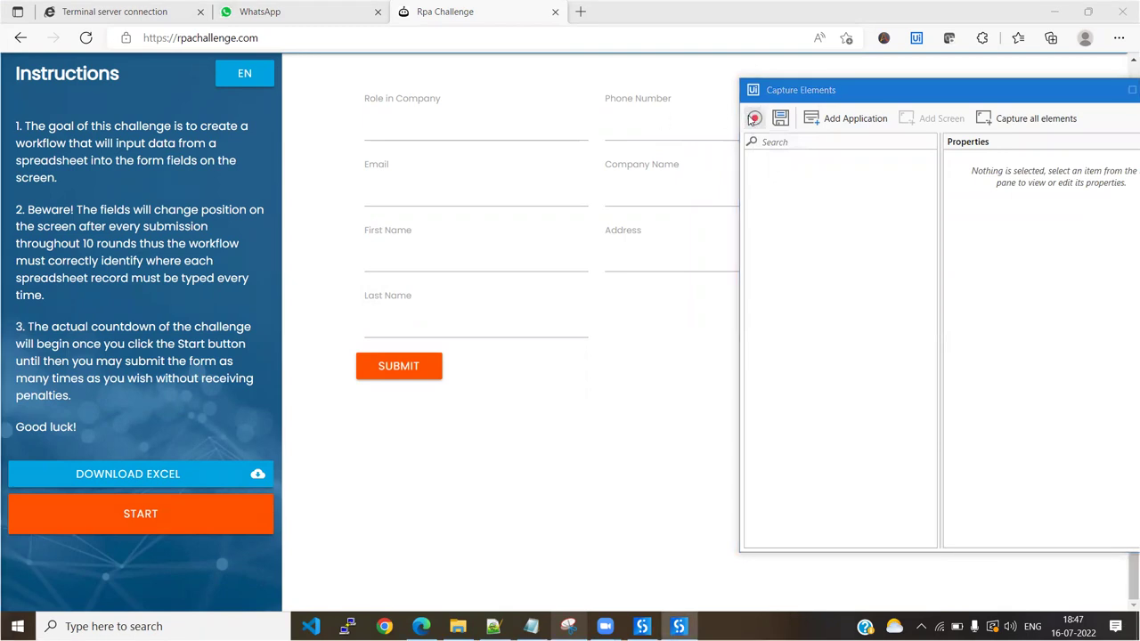
left_click(754, 120)
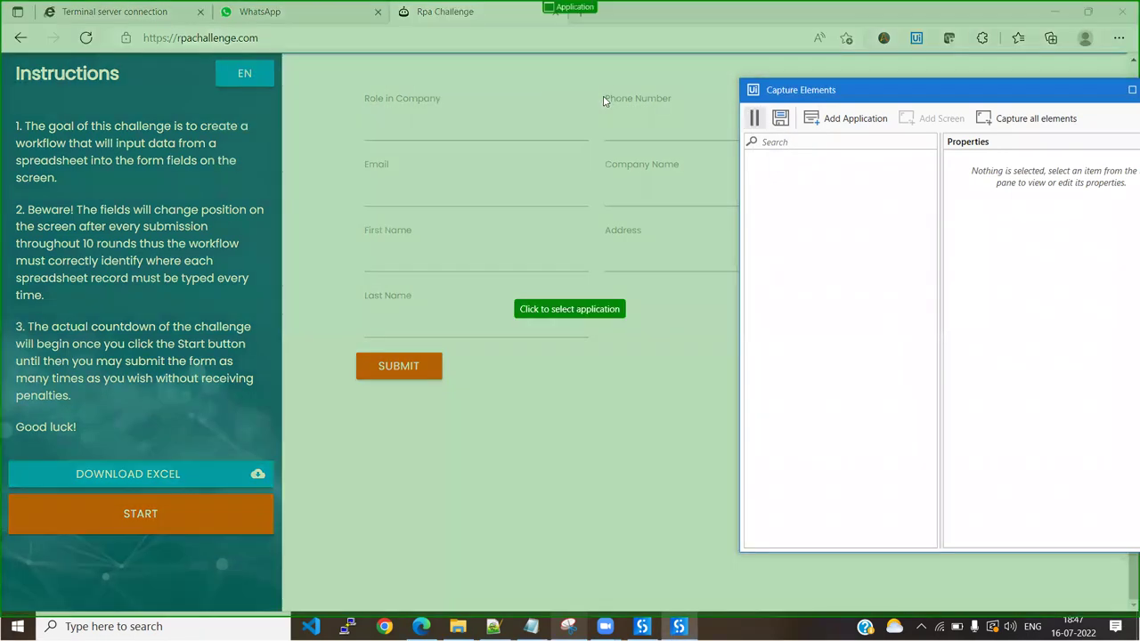
left_click(603, 101)
left_click(317, 74)
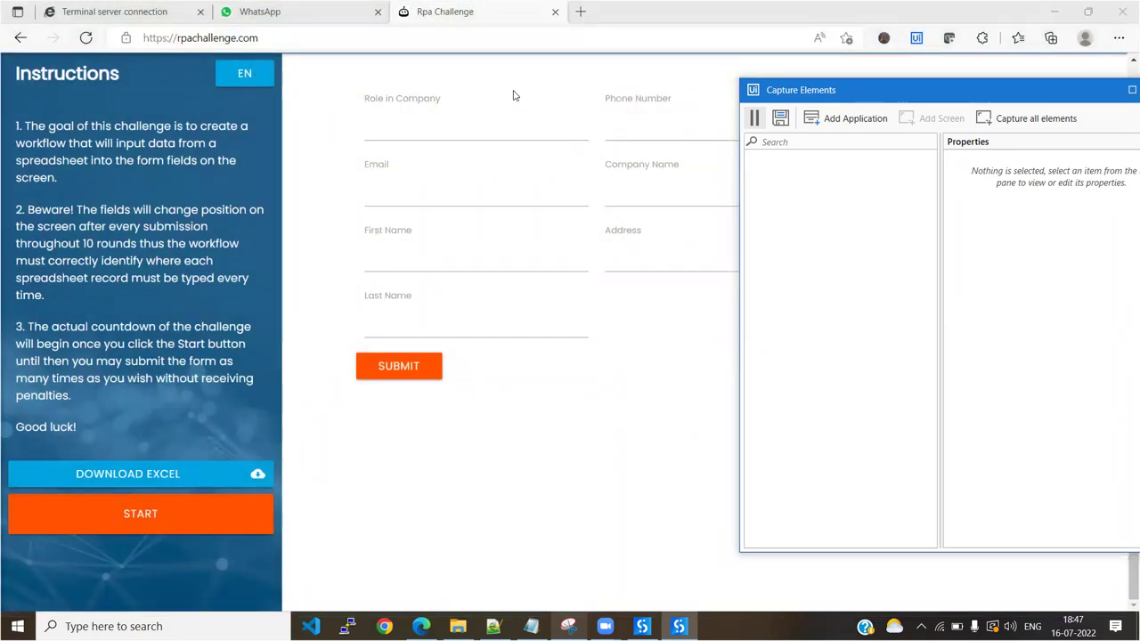
left_click(878, 86)
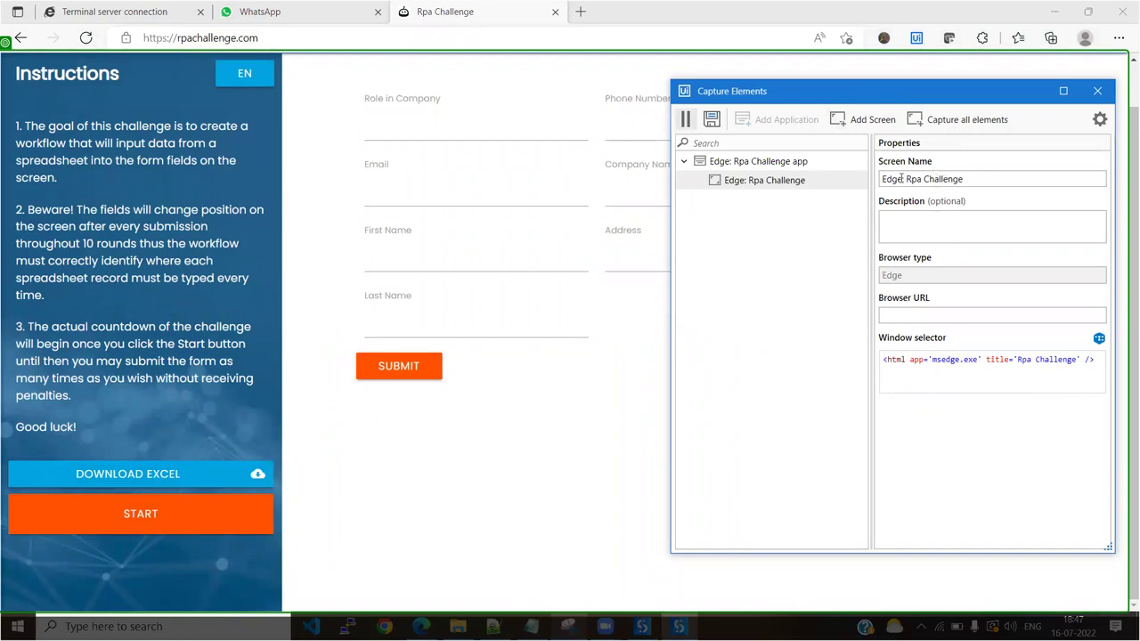
Capture the First Name input field as an element under the Edge: Rpa Challenge screen
left_click_drag(970, 181, 903, 179)
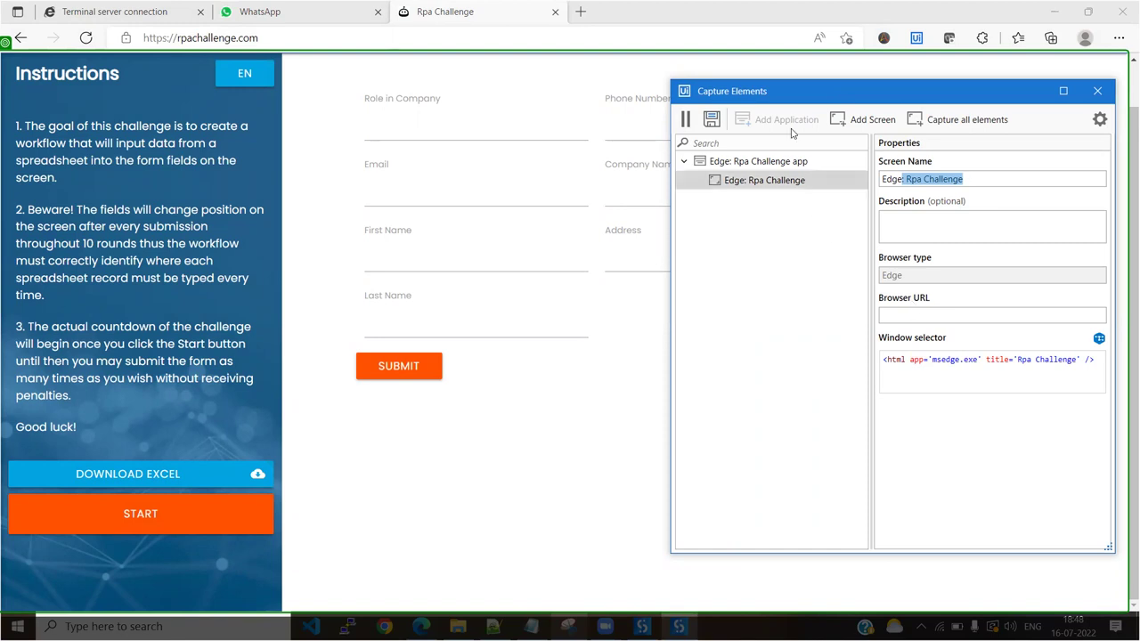
left_click_drag(780, 98, 797, 99)
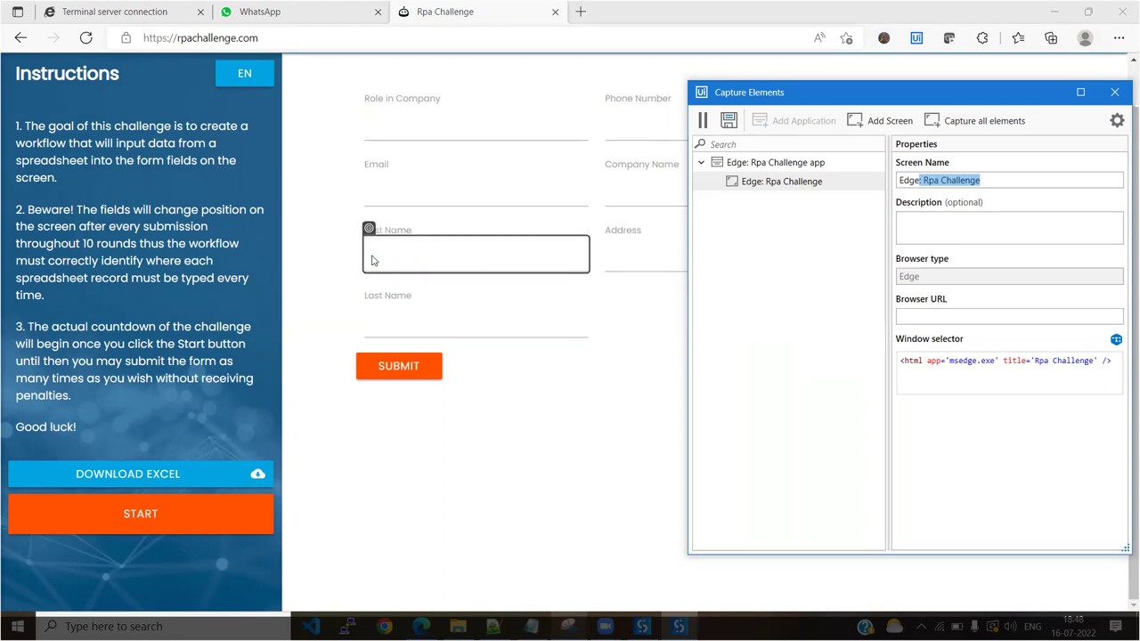
left_click(372, 260)
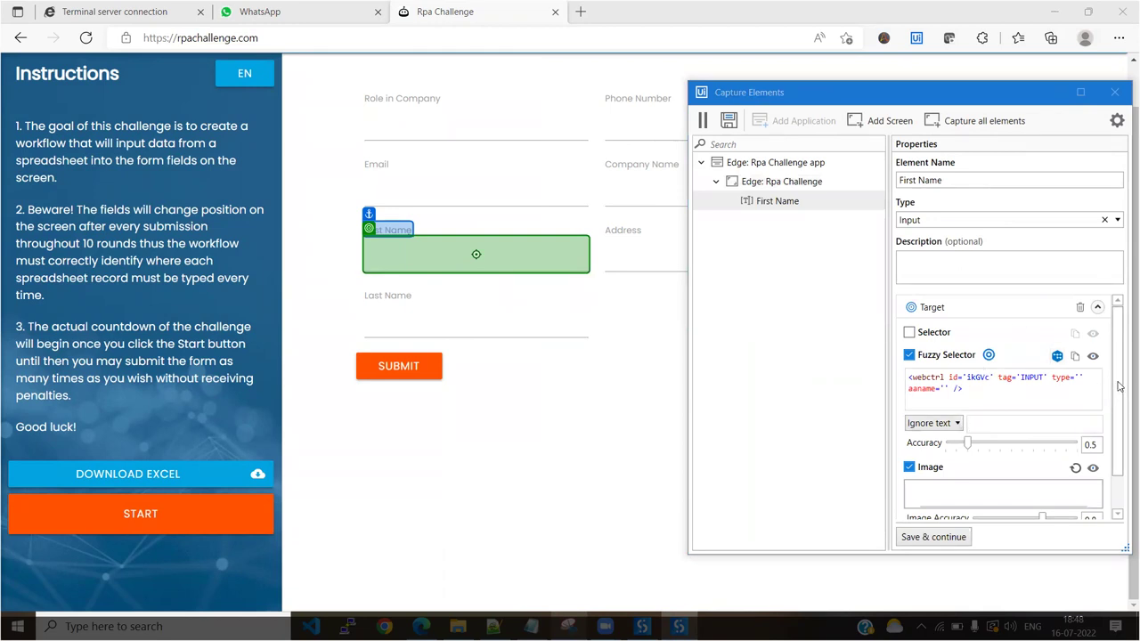
Save the First Name element and capture the Last Name input field, storing both under the Edge: Rpa Challenge screen in the Object Repository
scroll(1114, 428, "down", 1)
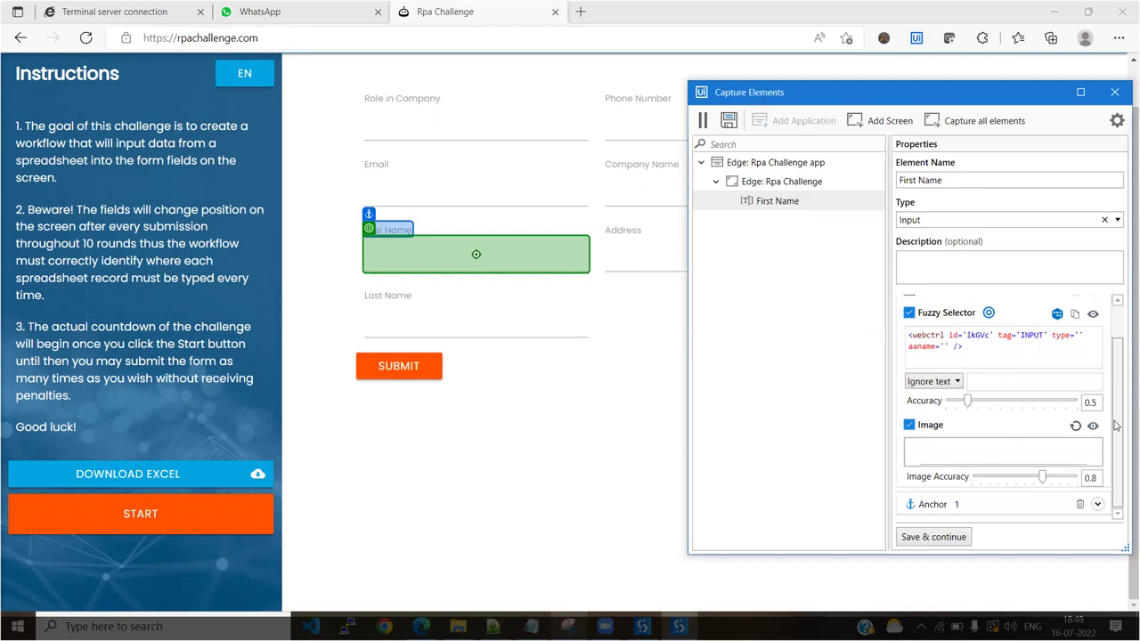
scroll(1113, 418, "up", 1)
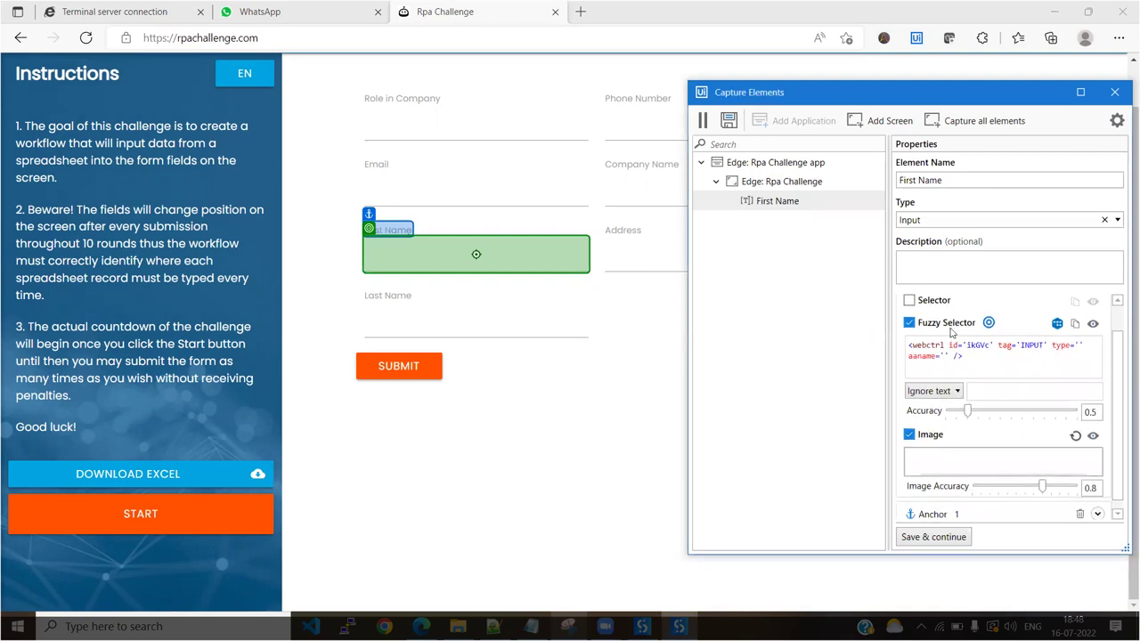
left_click(933, 537)
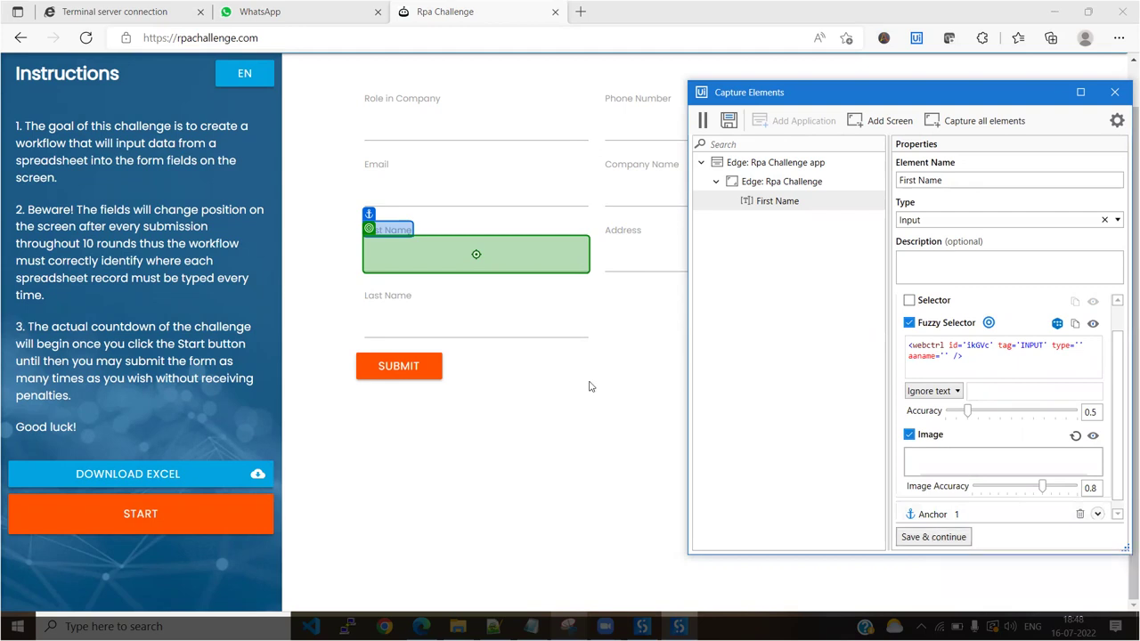
left_click(383, 316)
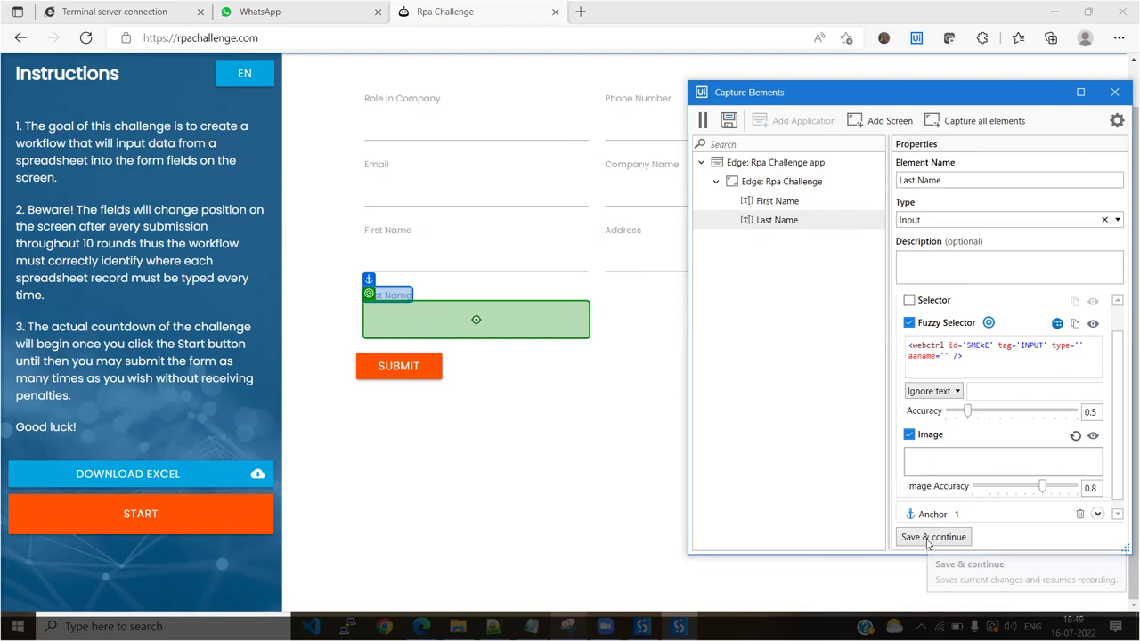
left_click(728, 124)
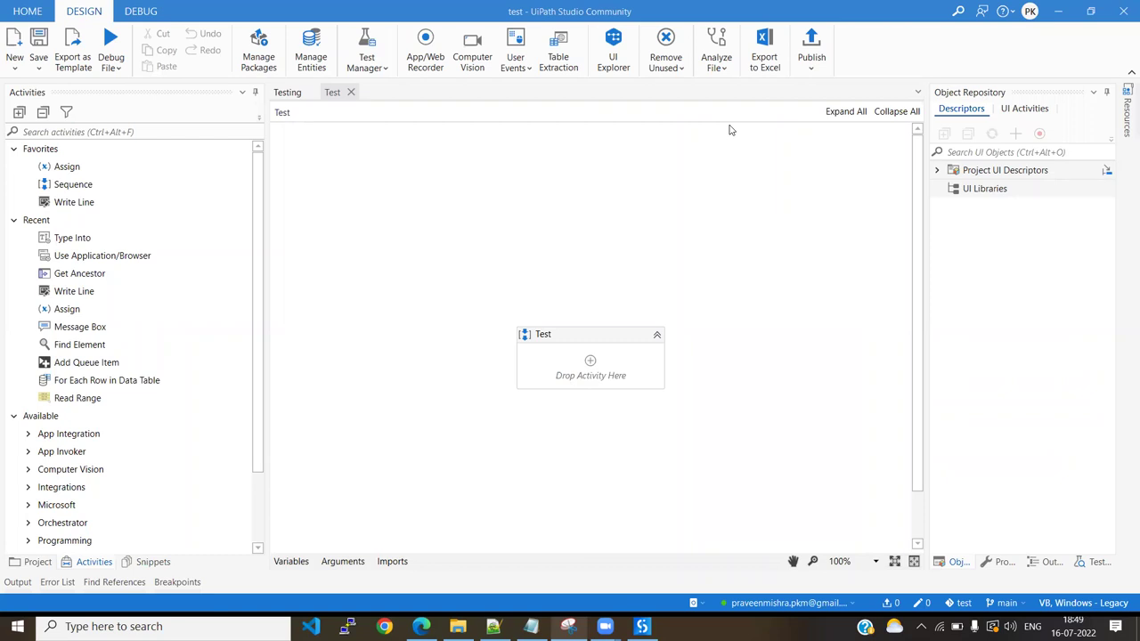
Expand the first Edge: Rpa Challenge application in Project UI Descriptors and add its Edge: Rpa Challenge screen to the Test sequence
left_click(937, 170)
left_click(993, 192)
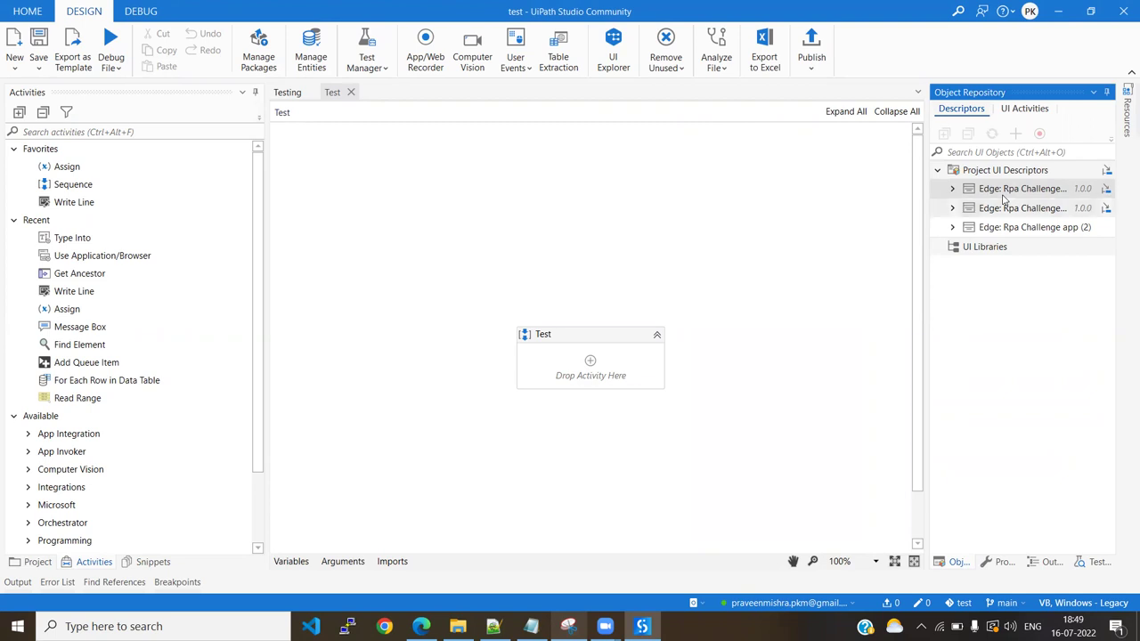
mouse_move(997, 202)
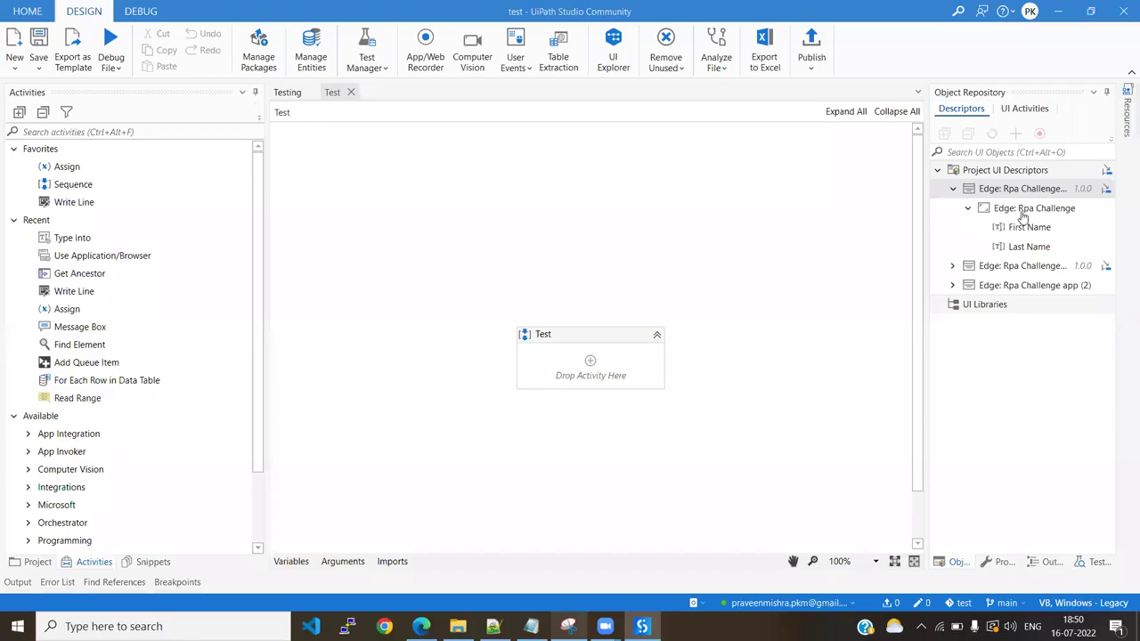
left_click_drag(1022, 216, 590, 365)
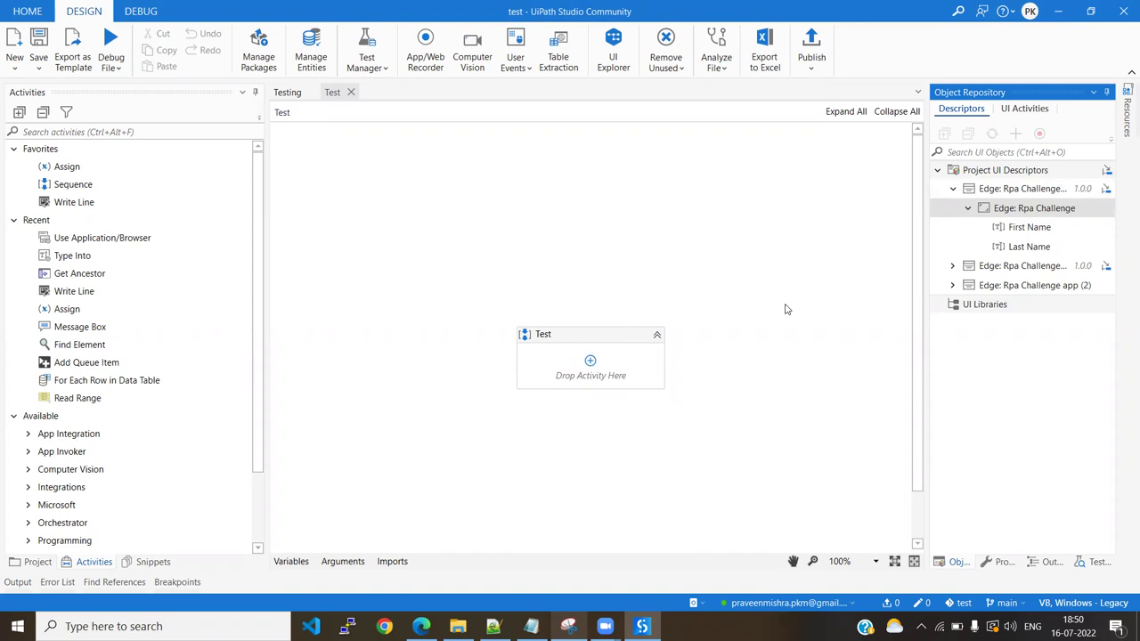
left_click_drag(1051, 211, 591, 360)
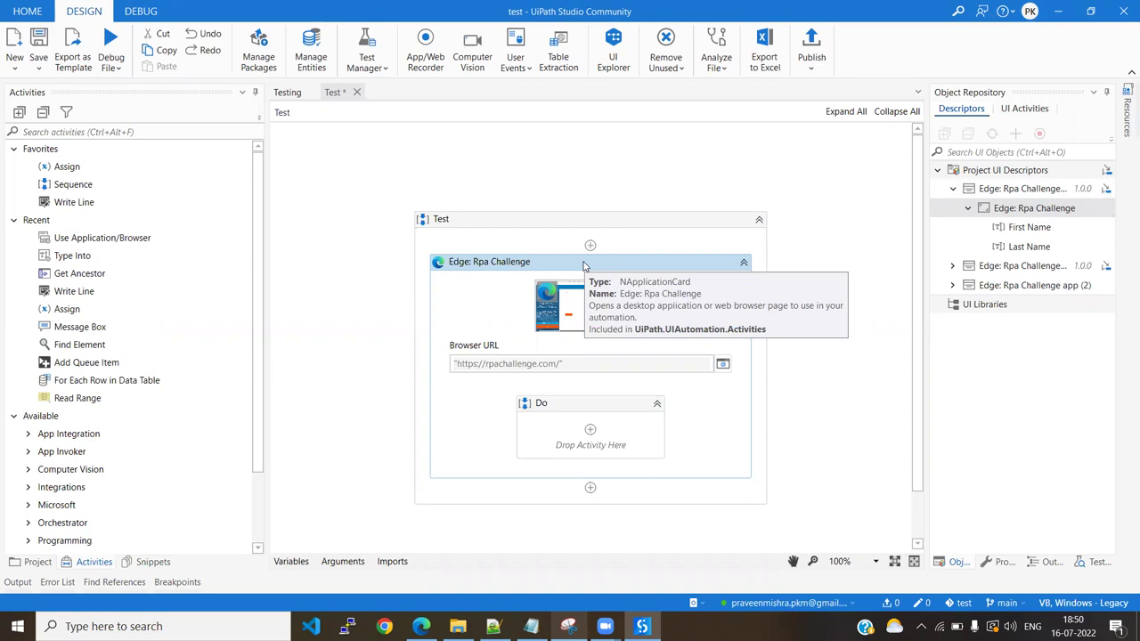
Select the First Name element under the Edge: Rpa Challenge screen in Project UI Descriptors
left_click(1016, 230)
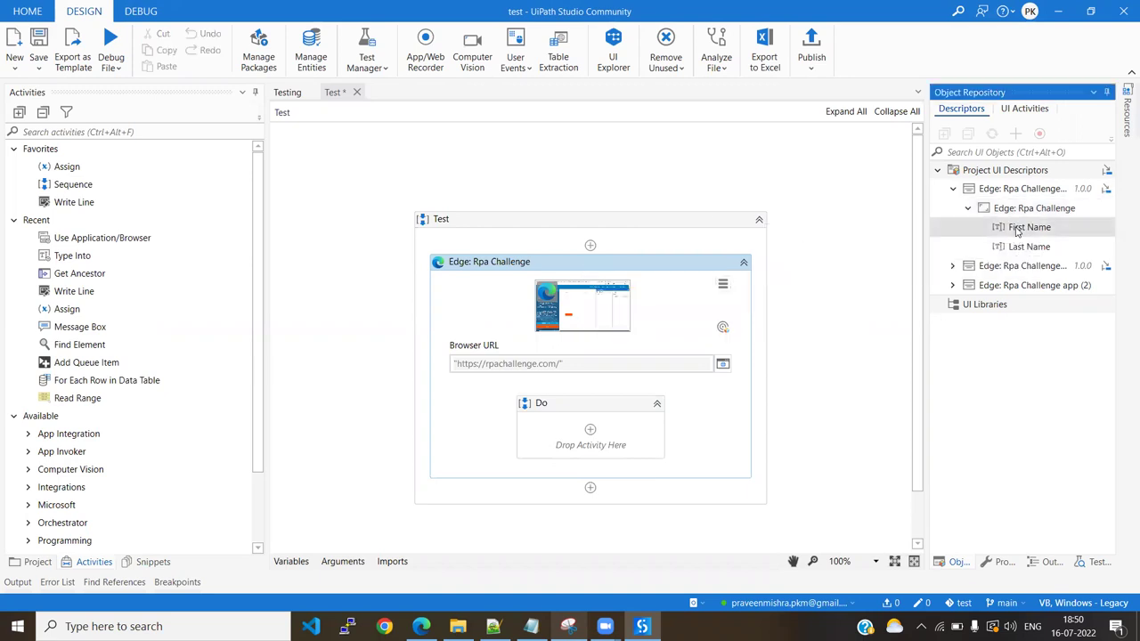